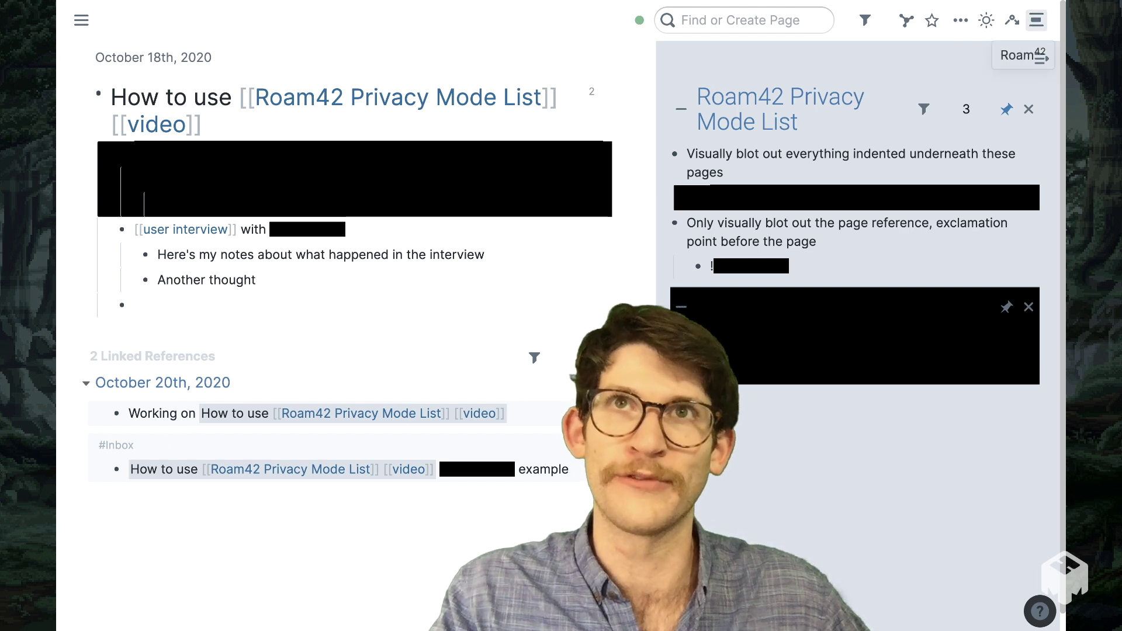
Step: Turn off Roam42 Privacy Mode so the blotted-out blocks and page references can be read
click(1036, 20)
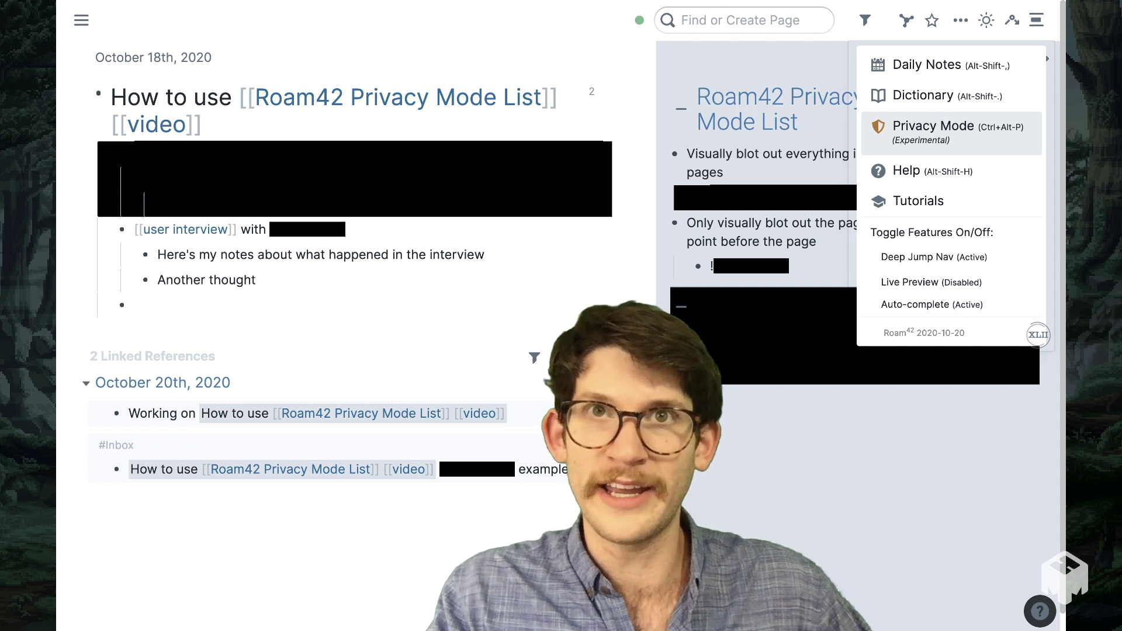
click(723, 172)
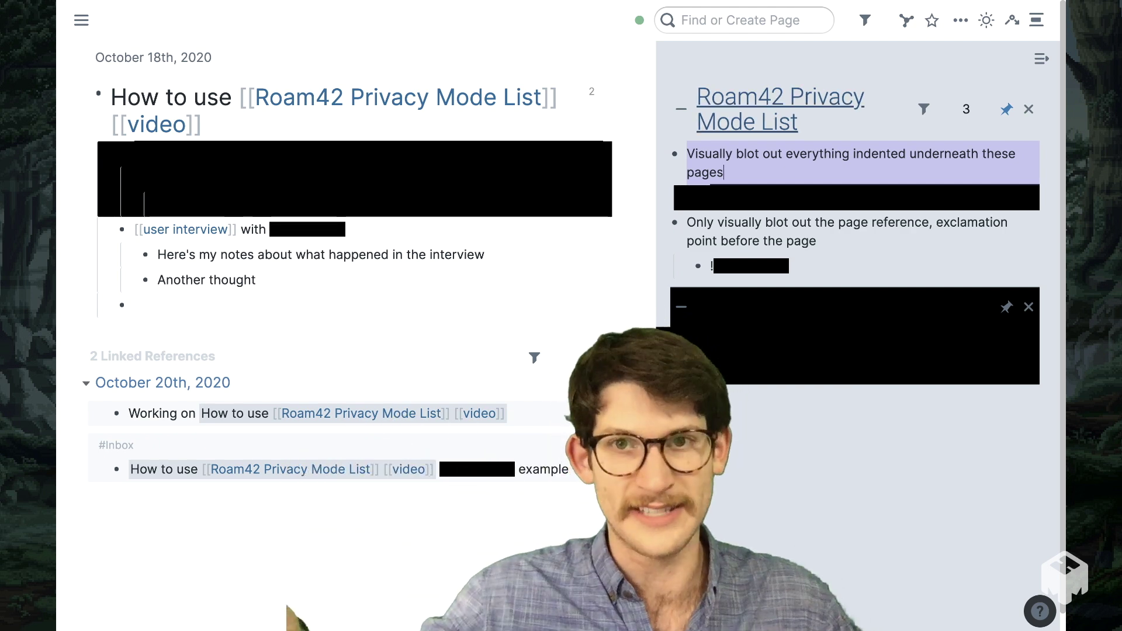
click(724, 173)
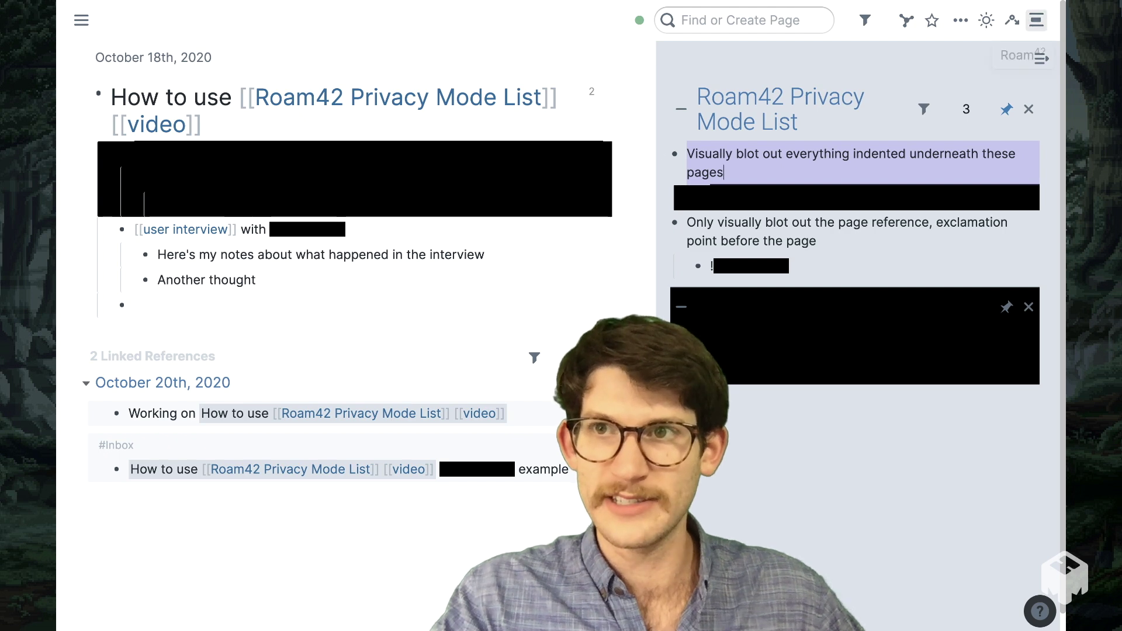
click(1036, 20)
click(933, 125)
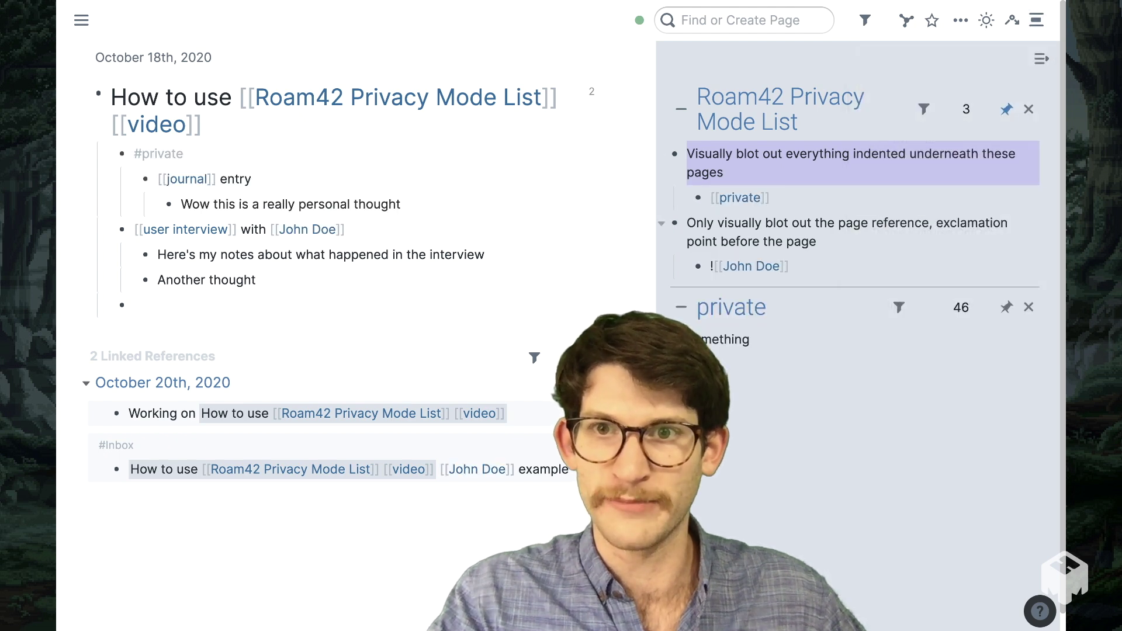
Step: Put the #private block in edit mode and turn Privacy Mode on
click(885, 222)
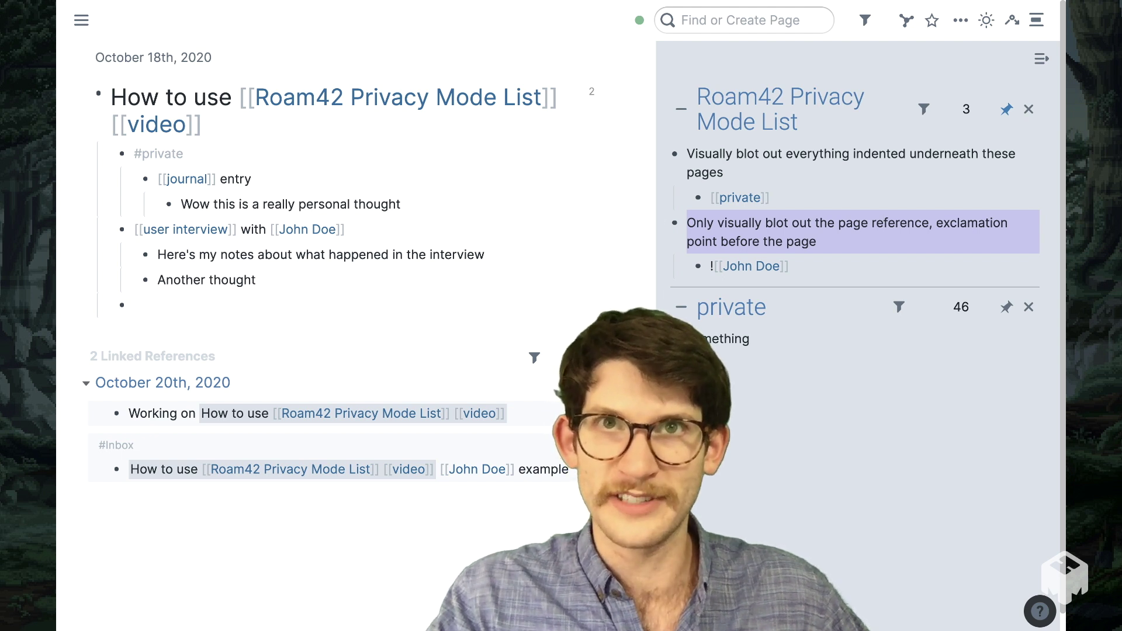
click(770, 198)
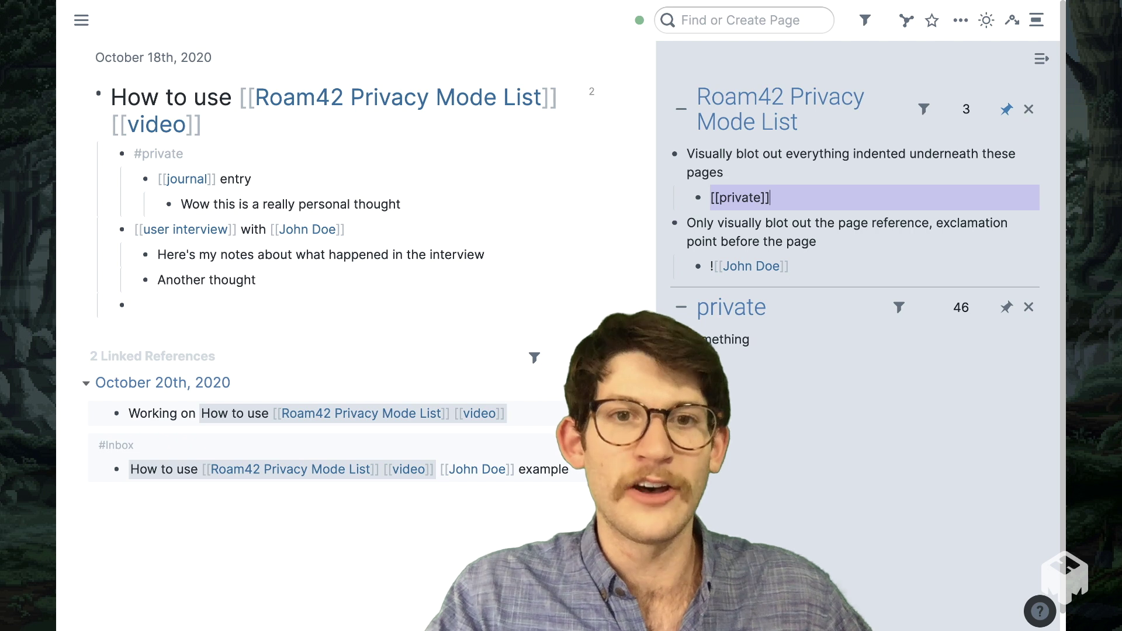
click(175, 154)
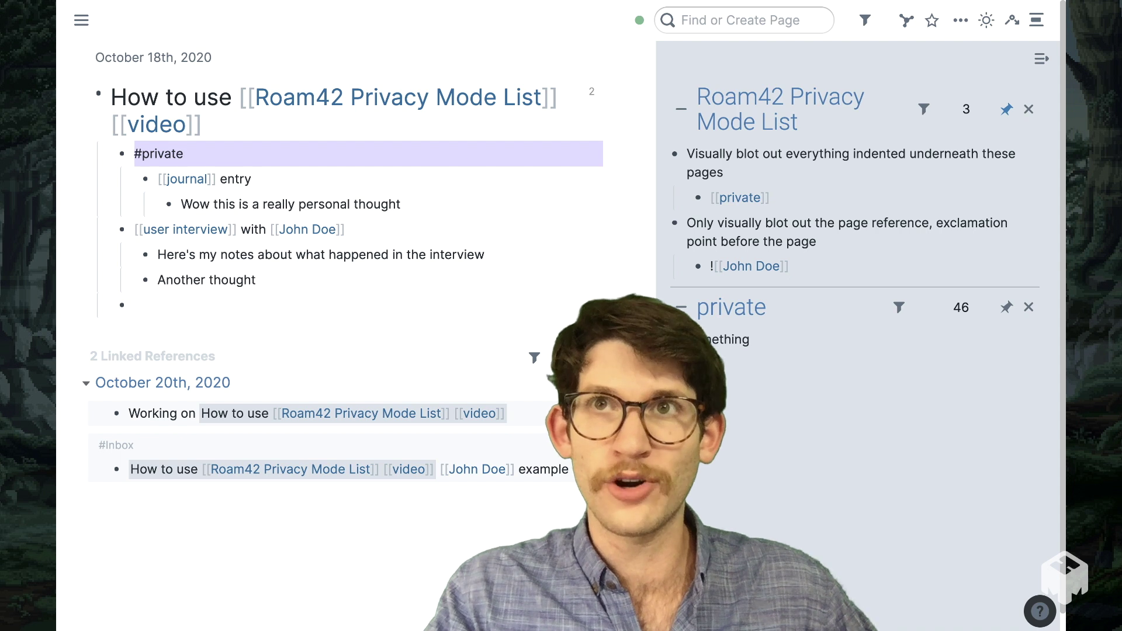
click(1037, 20)
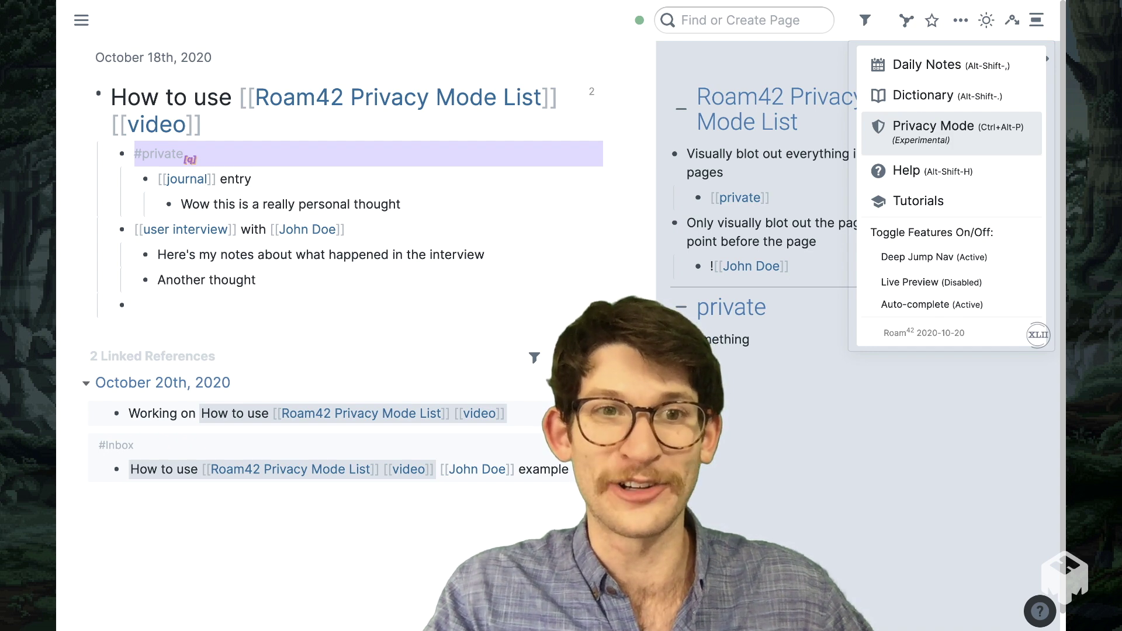
key(ctrl+alt+p)
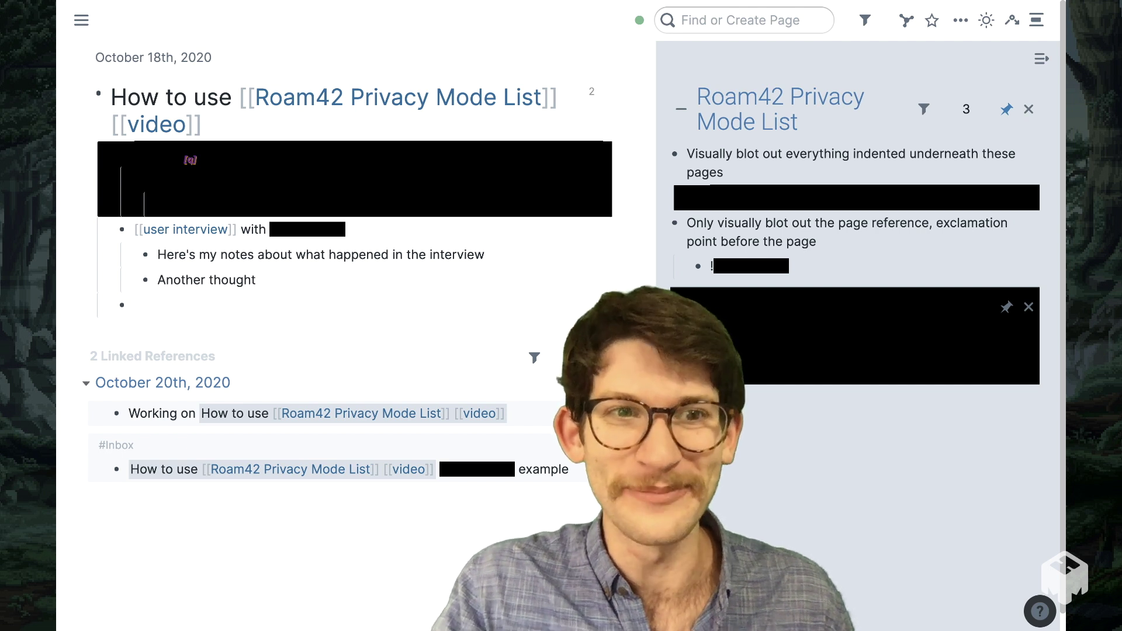
Step: Open the redacted #private block for editing, leave it, and open the mentions of the private page in the sidebar
click(184, 154)
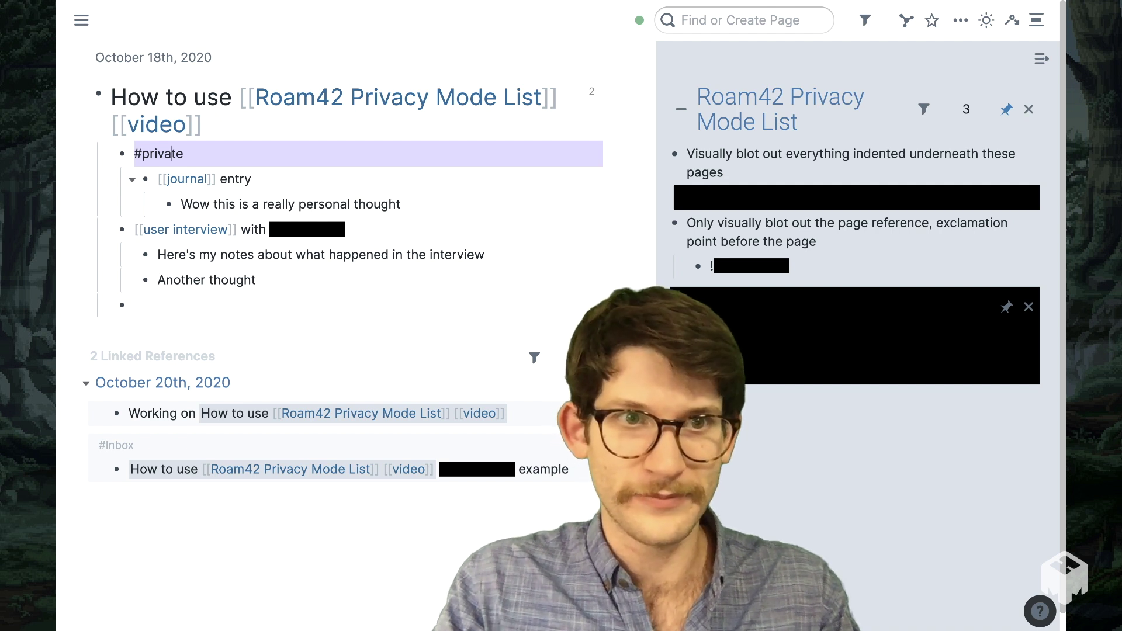
key(Escape)
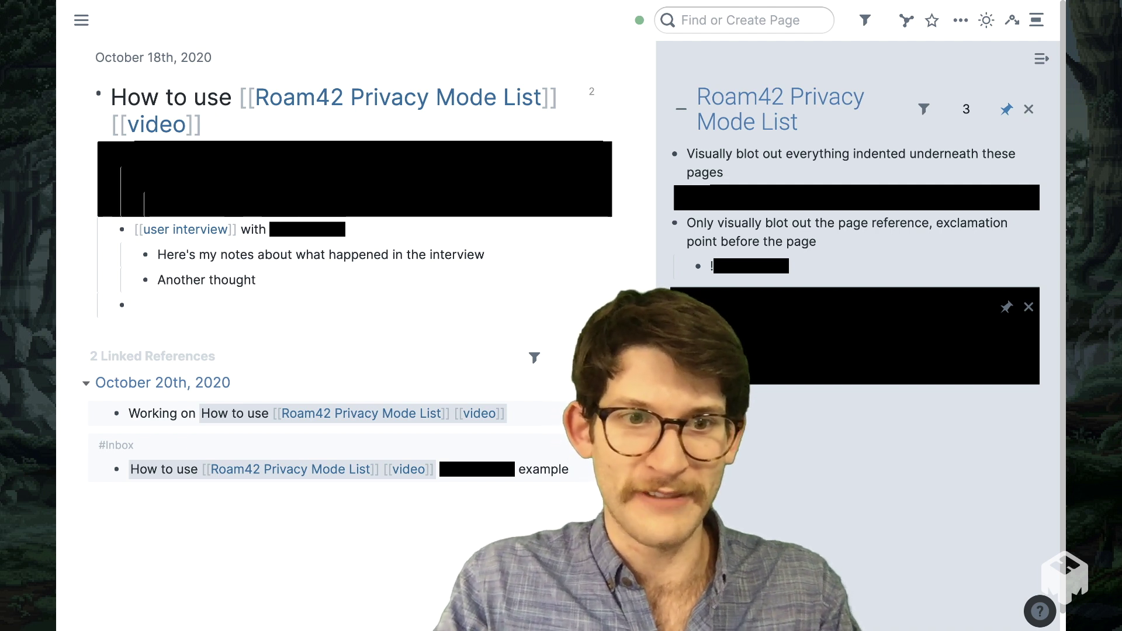
shift+click(184, 153)
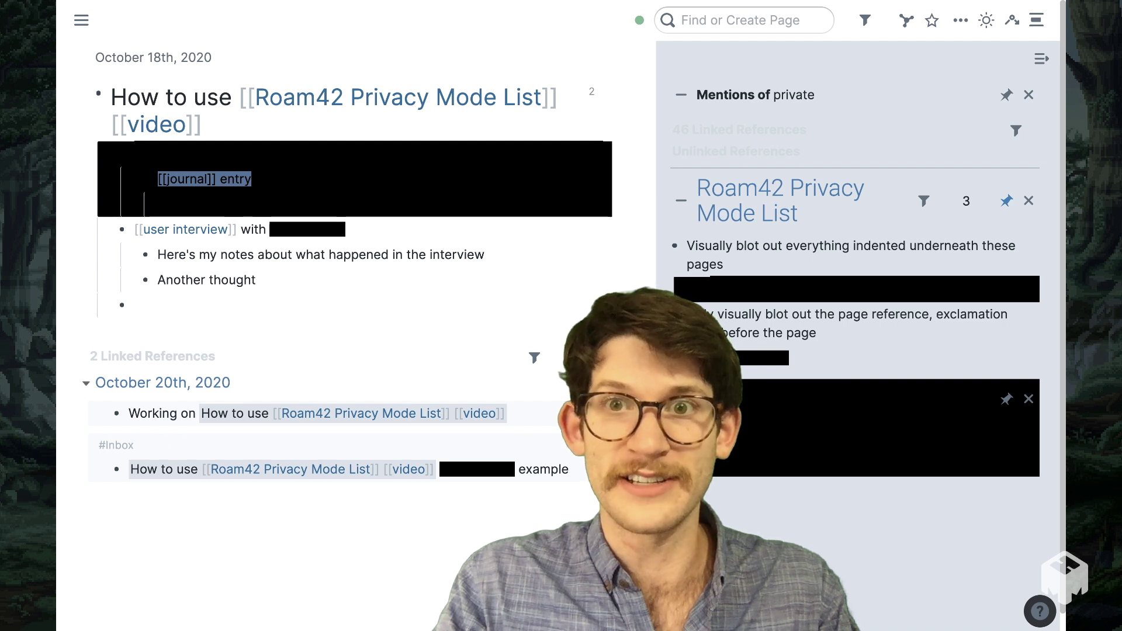
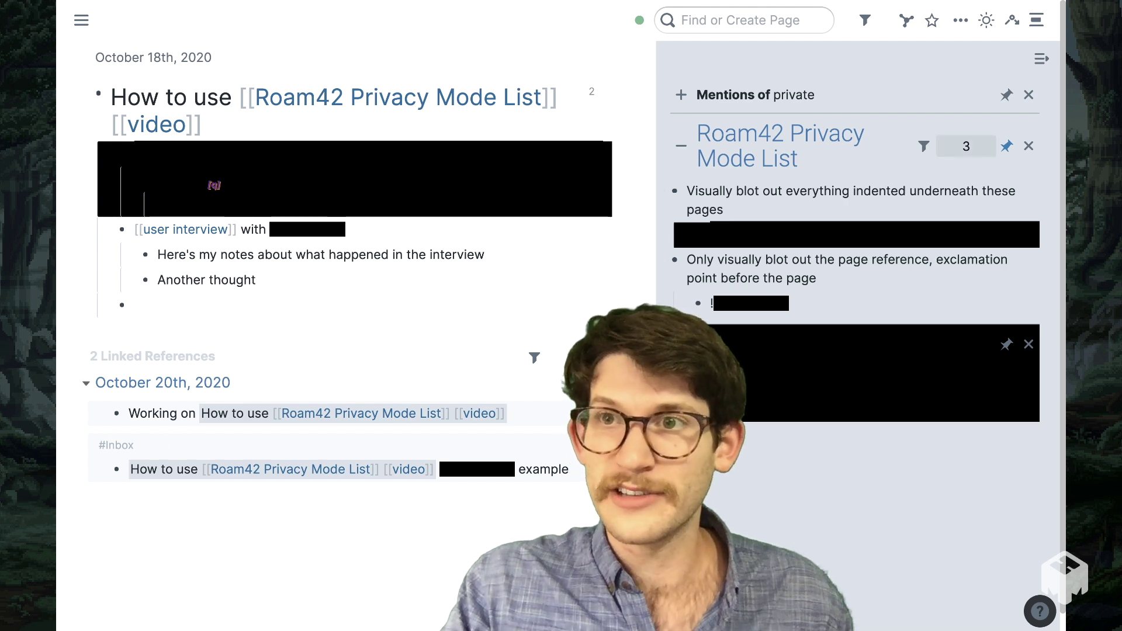
Step: Turn off Privacy Mode and add a [[page 1]] reference below [[private]] in the list of pages whose indented content is blotted out
click(1037, 20)
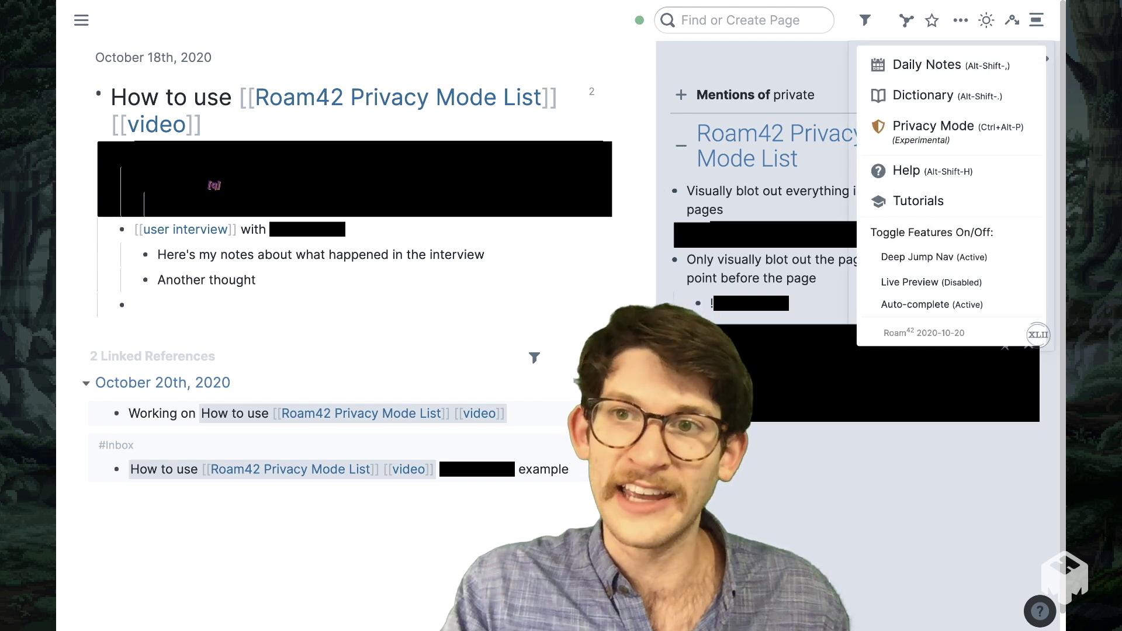
click(930, 130)
click(777, 233)
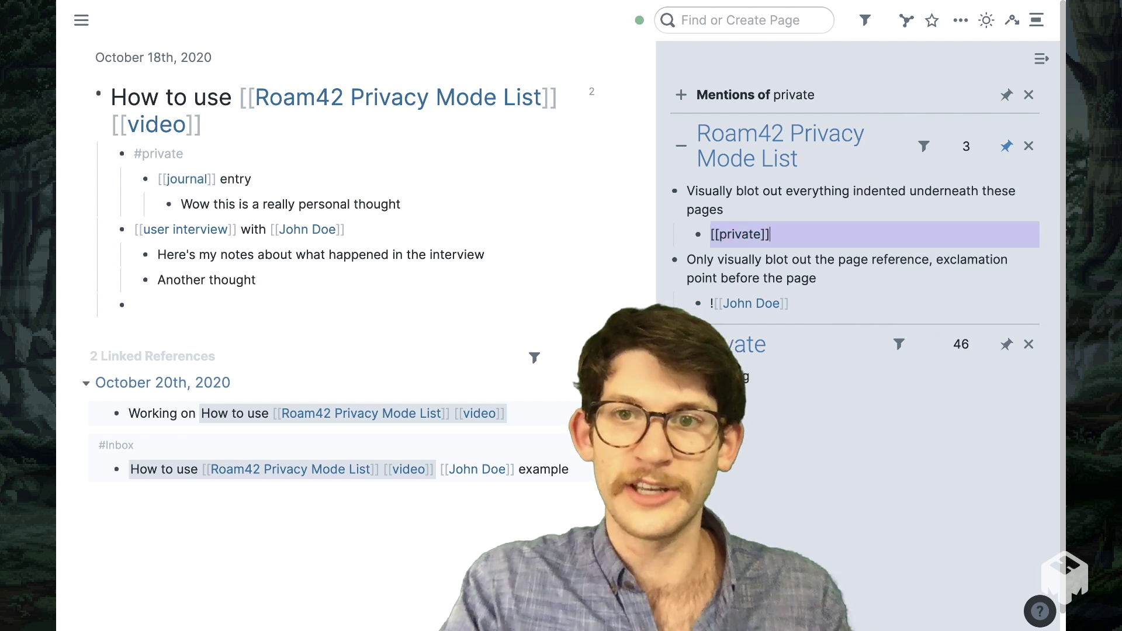
key(Return)
text([[)
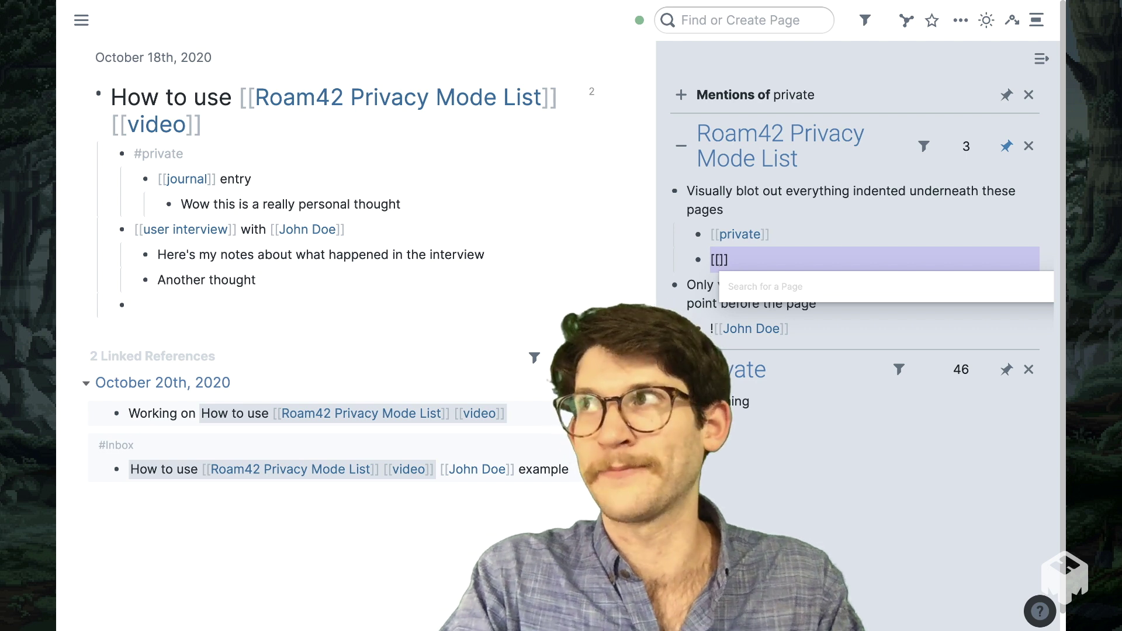
text(page 1)
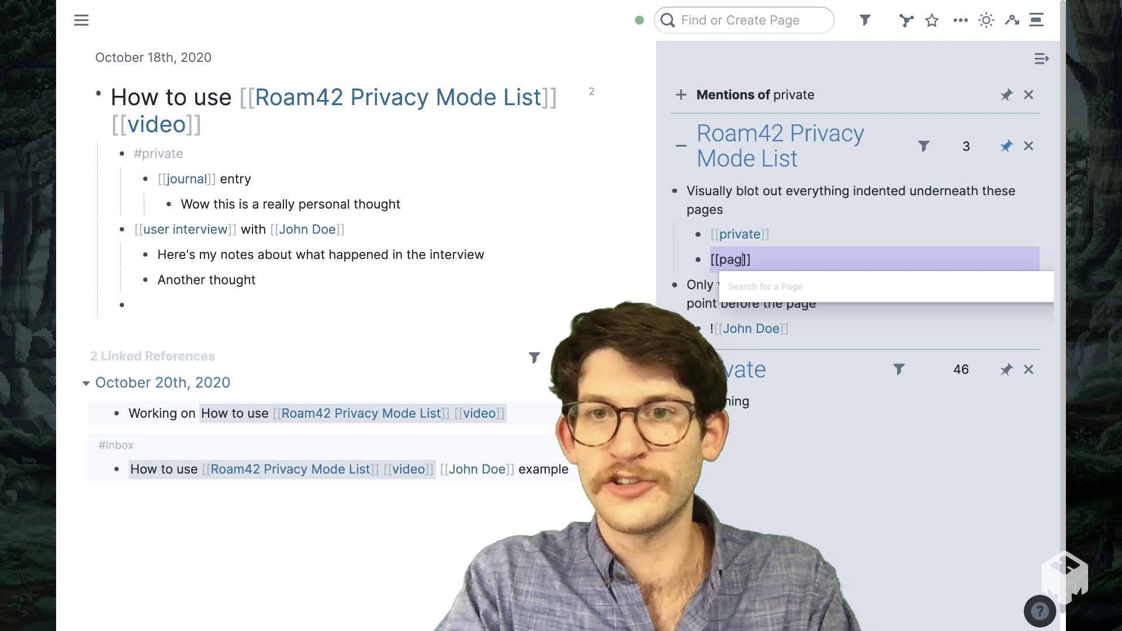
key(Return)
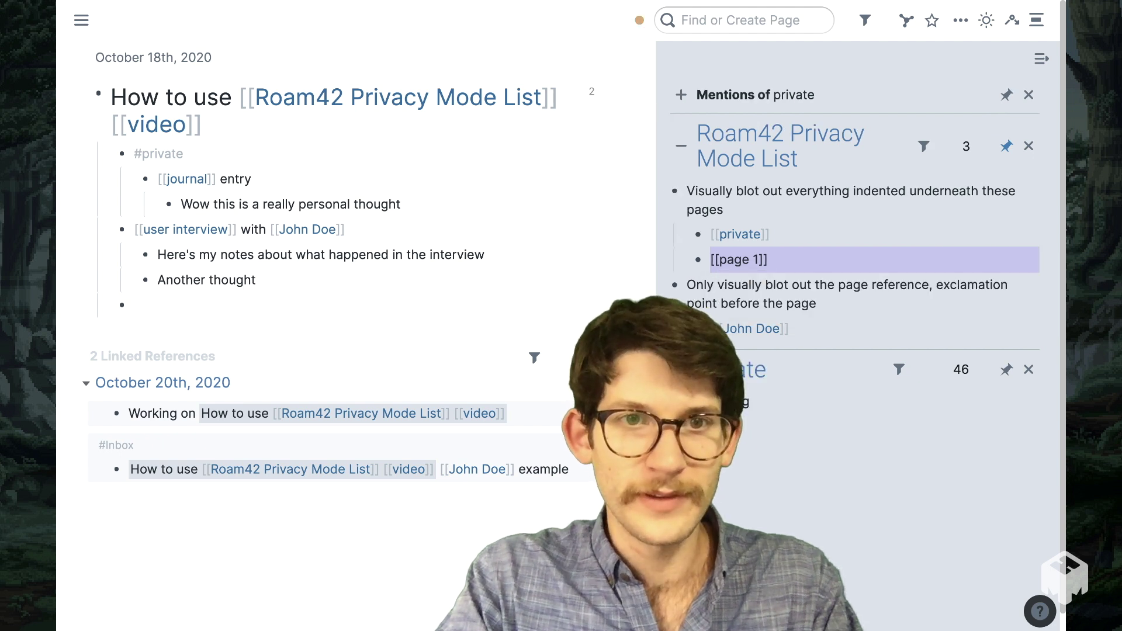
Step: Add a [[page 1]] block between the #private block's children and the user interview block, at the same level as #private
click(403, 204)
key(Return)
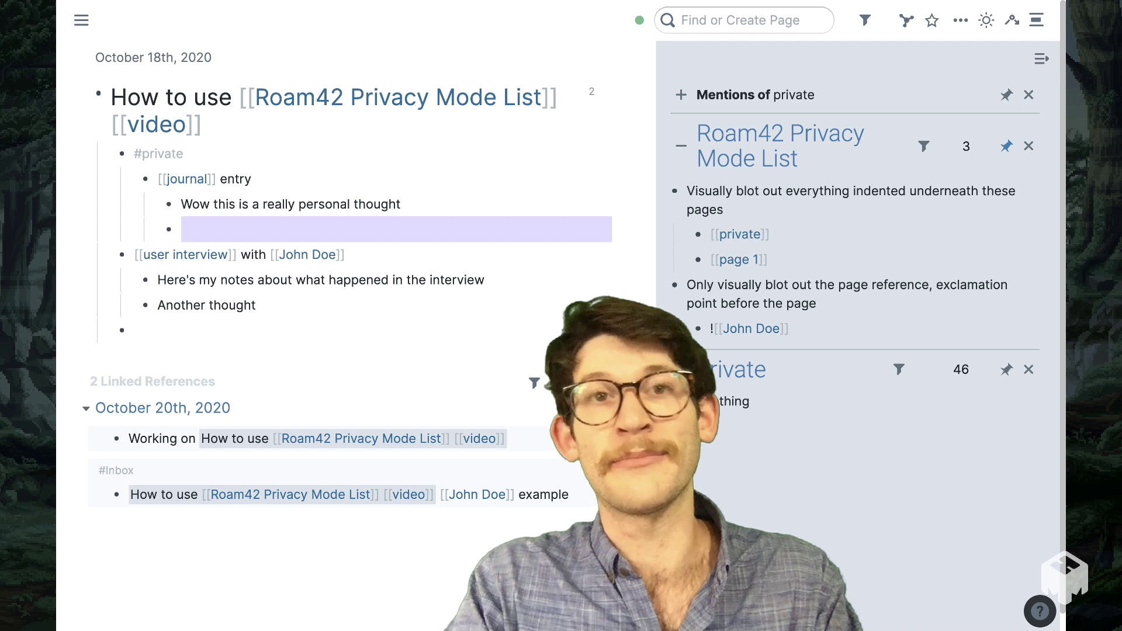
key(shift+Tab)
text([[page )
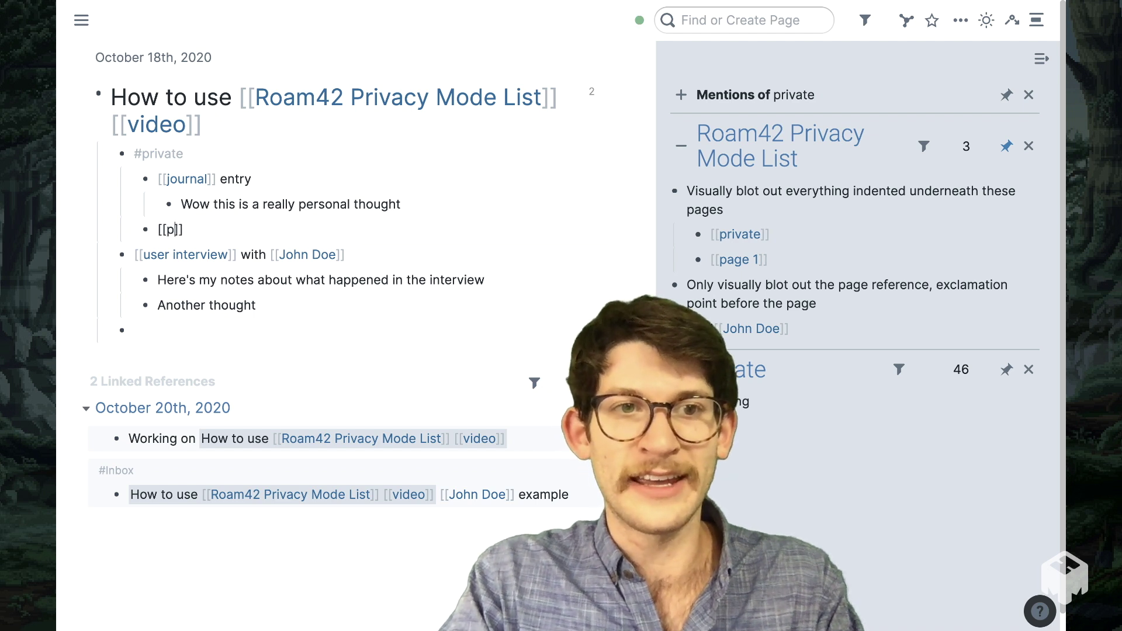
text(1)
key(Return)
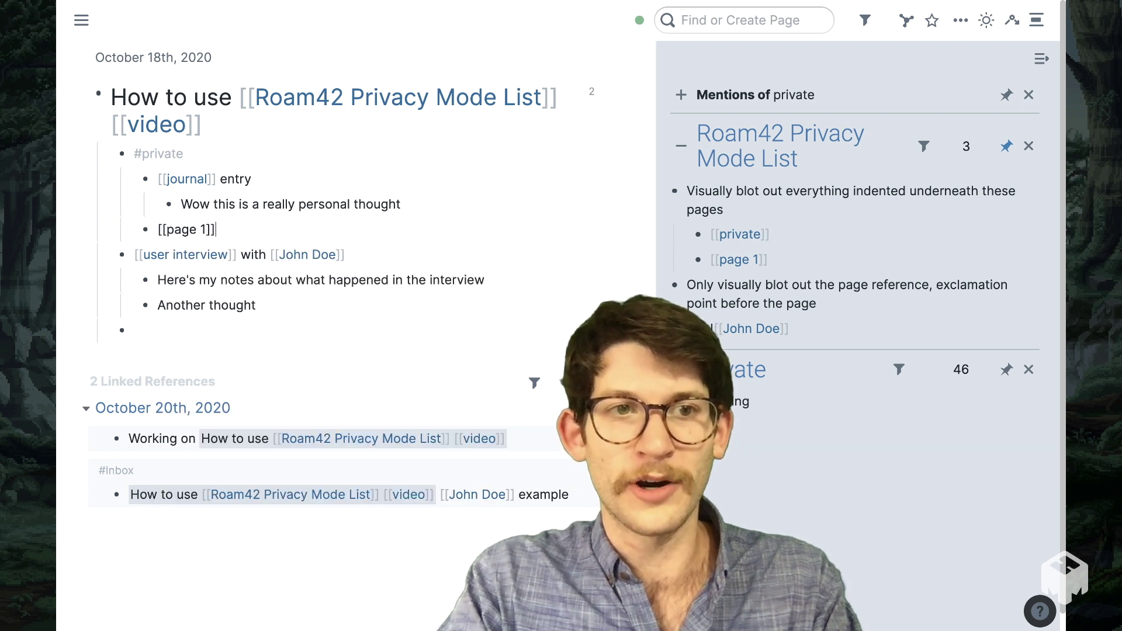
key(shift+Tab)
key(Escape)
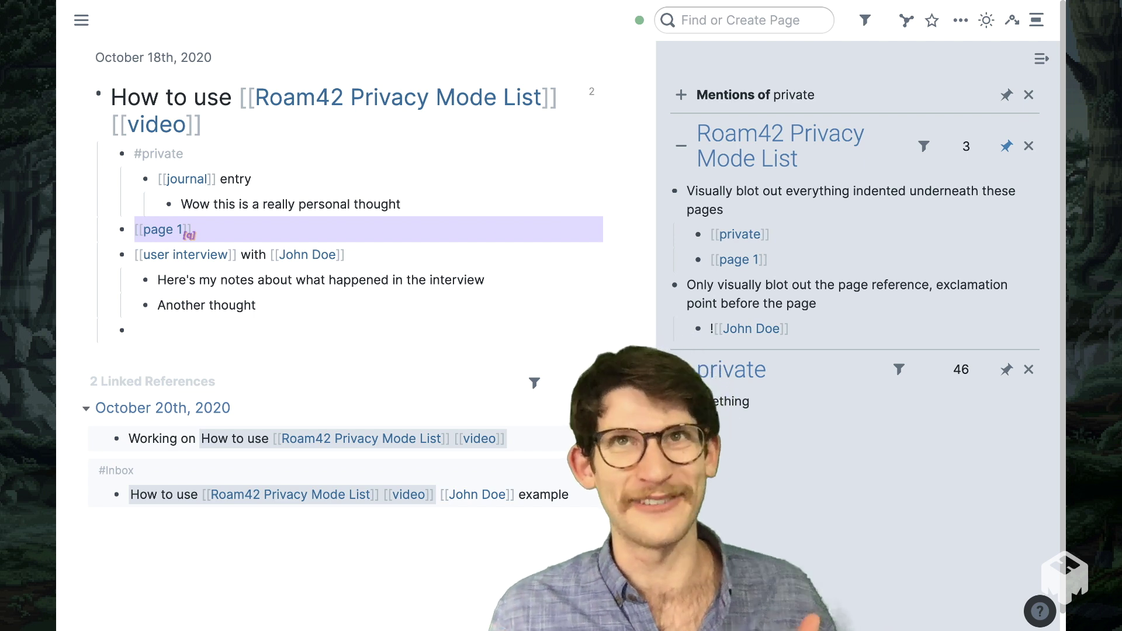
Step: Delete the [[page 1]] entry from the Roam42 Privacy Mode List and turn Privacy Mode on
key(BackSpace)
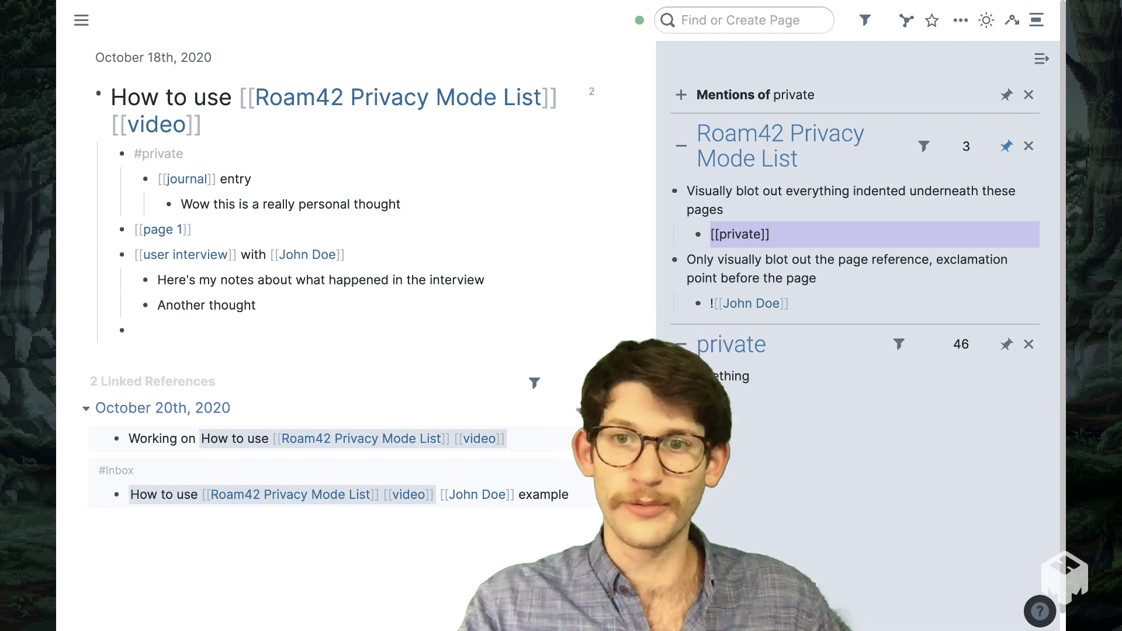
click(789, 303)
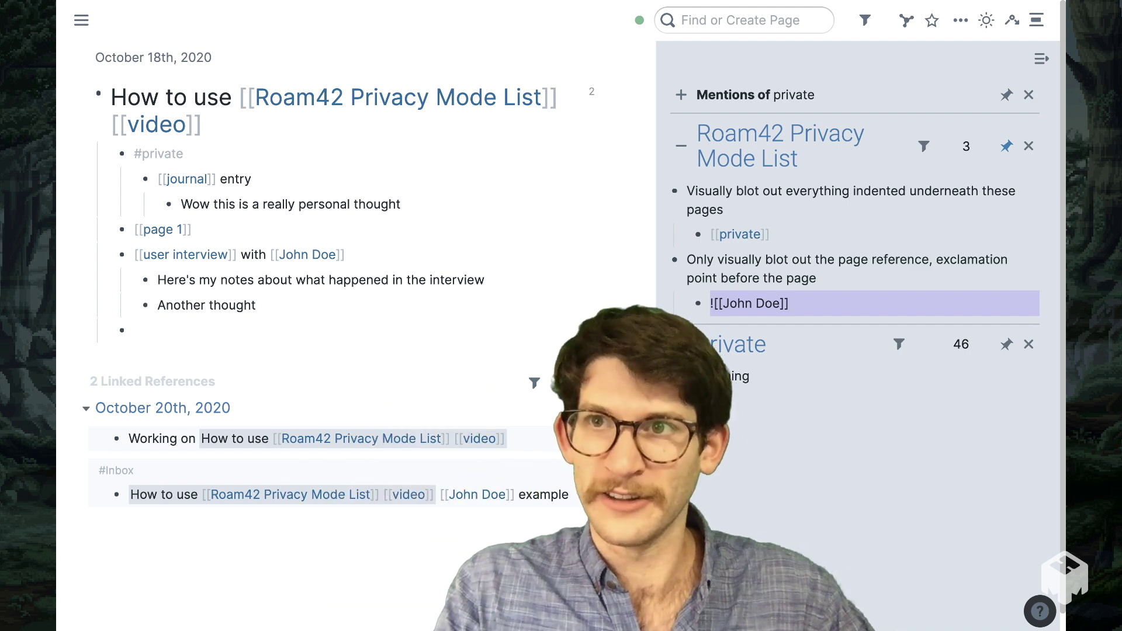
click(1036, 20)
click(929, 125)
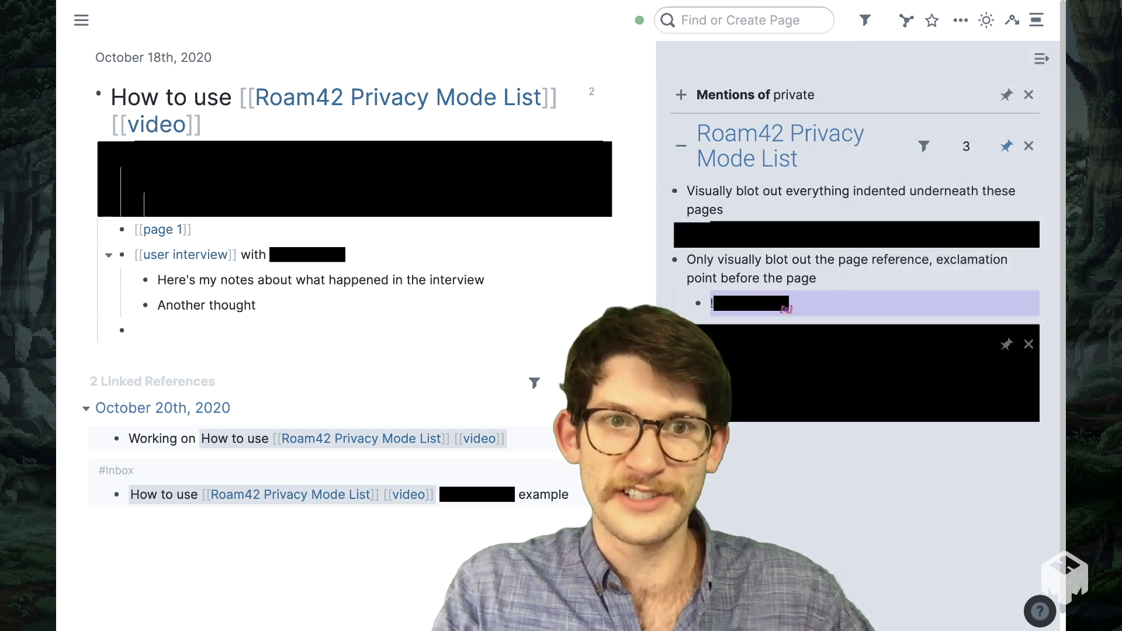
Step: Open the user interview block to reveal its redacted page reference, and turn off Privacy Mode
click(346, 254)
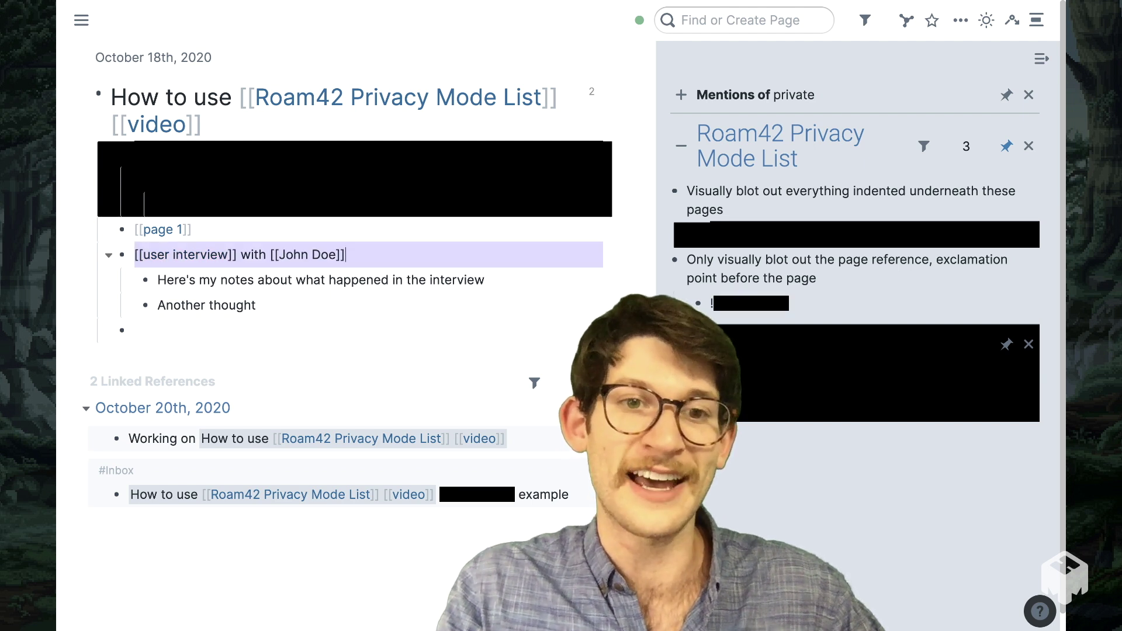
click(390, 280)
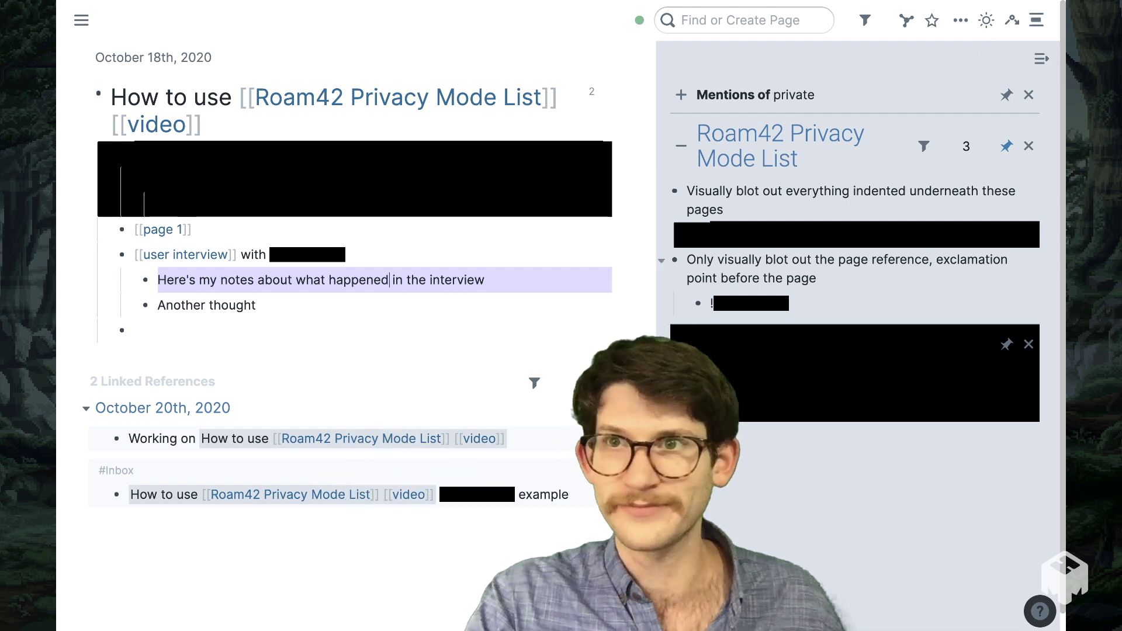
click(1036, 20)
click(1038, 334)
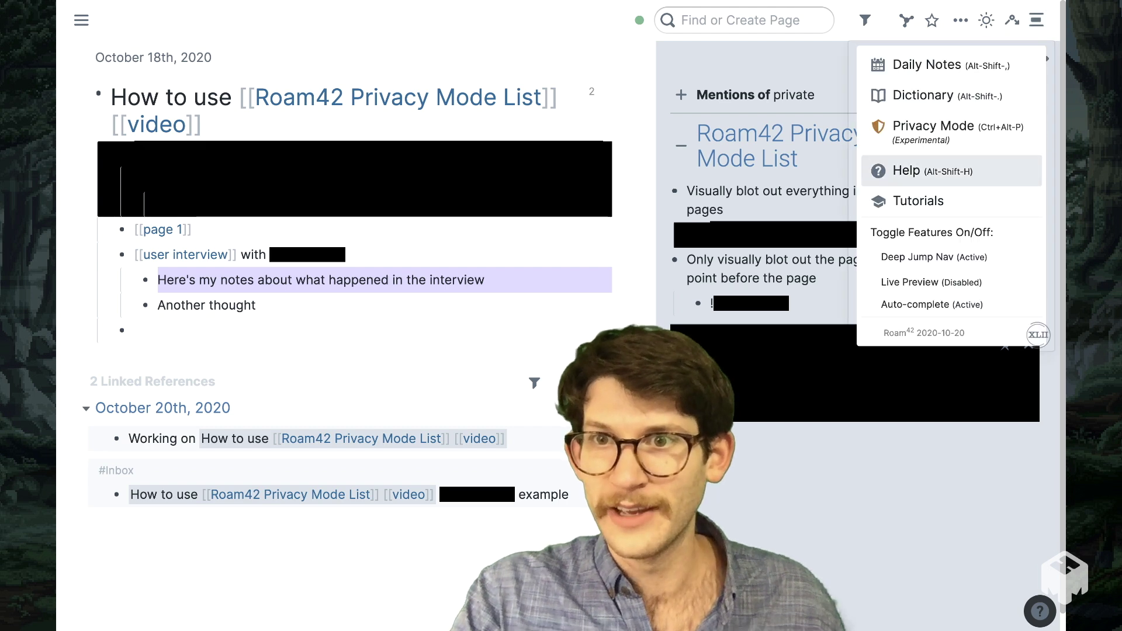
click(947, 132)
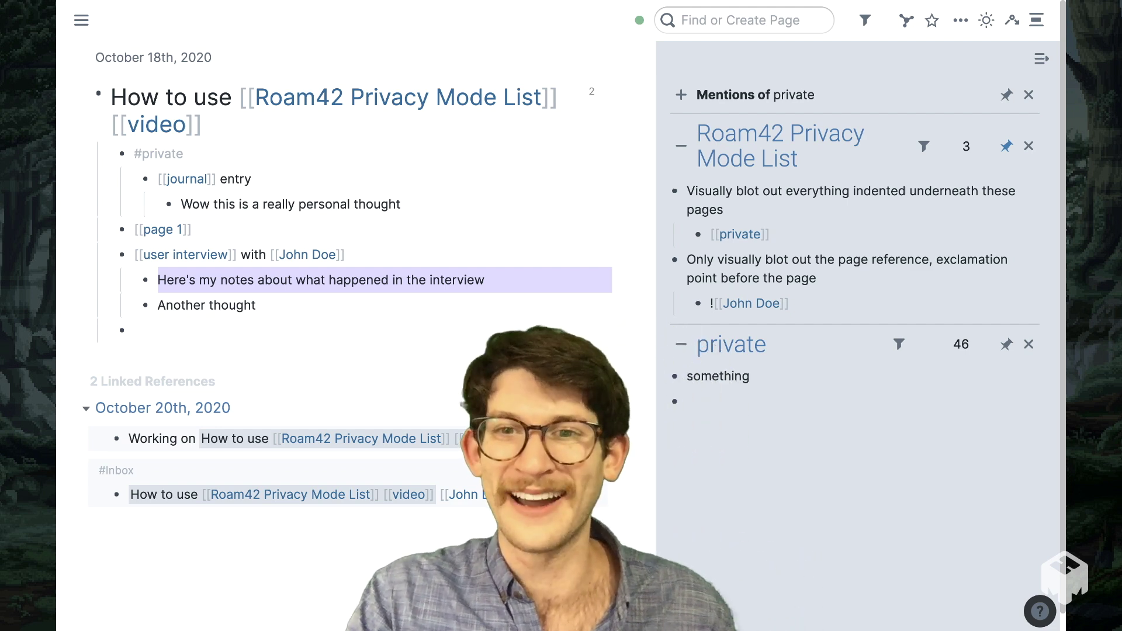
click(818, 402)
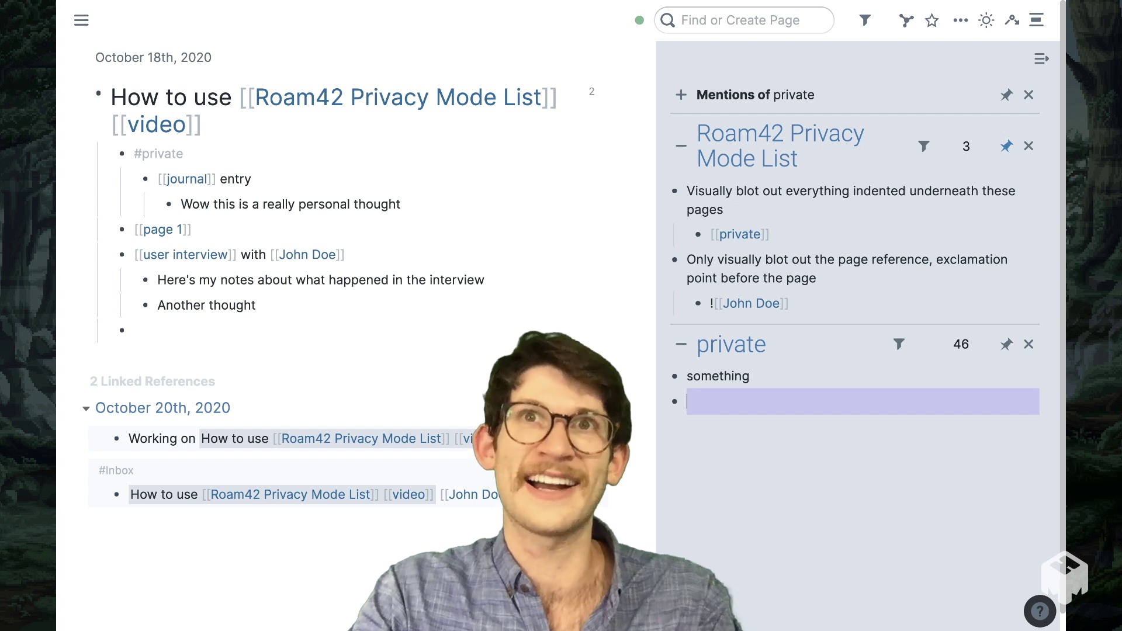